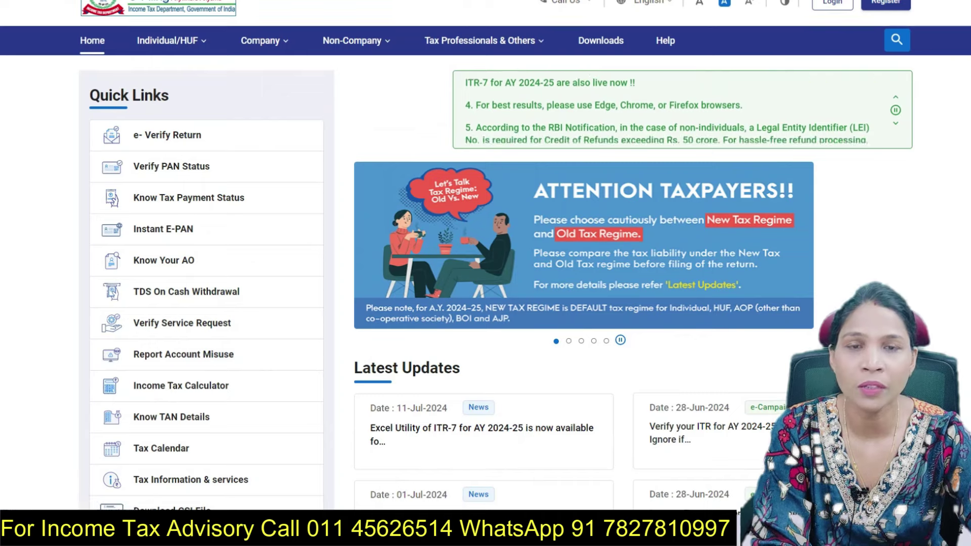
Go to Grievances from the home page's Contact Us links, and open the Submit Grievance page in the taxpayer account.
scroll(556, 273, "down", 10)
scroll(485, 273, "down", 8)
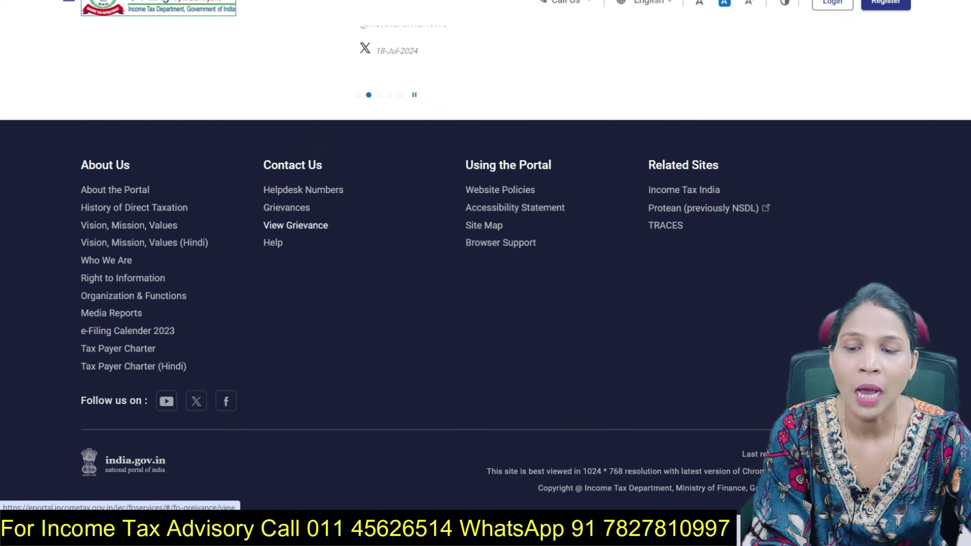
left_click(287, 207)
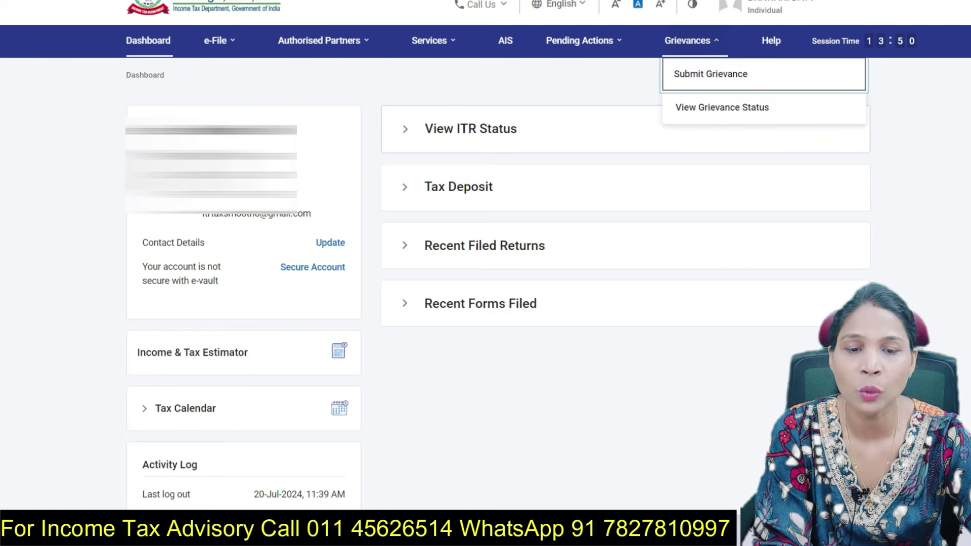
key("Return")
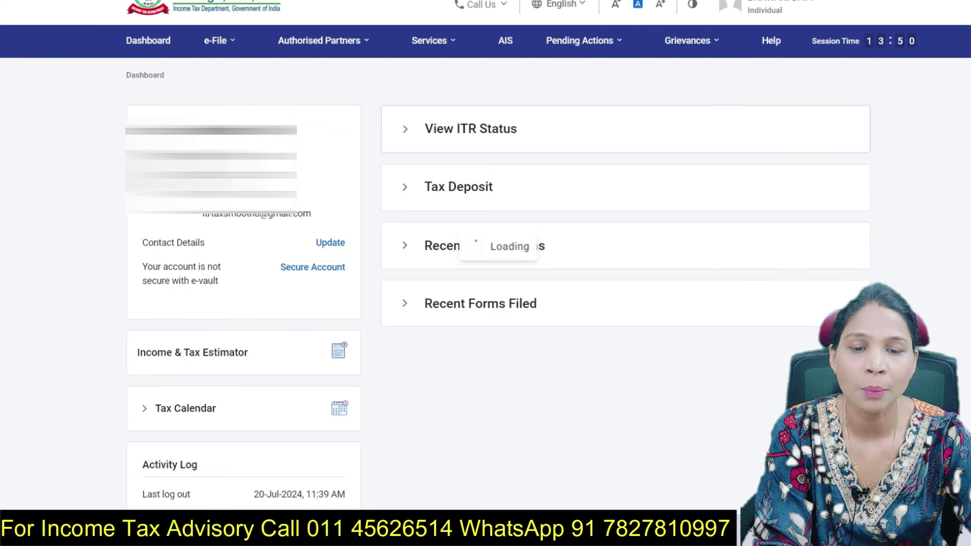
Read the descriptions of the e-Filing and CPC-ITR departments to see which one handles the issue.
scroll(498, 285, "down", 2)
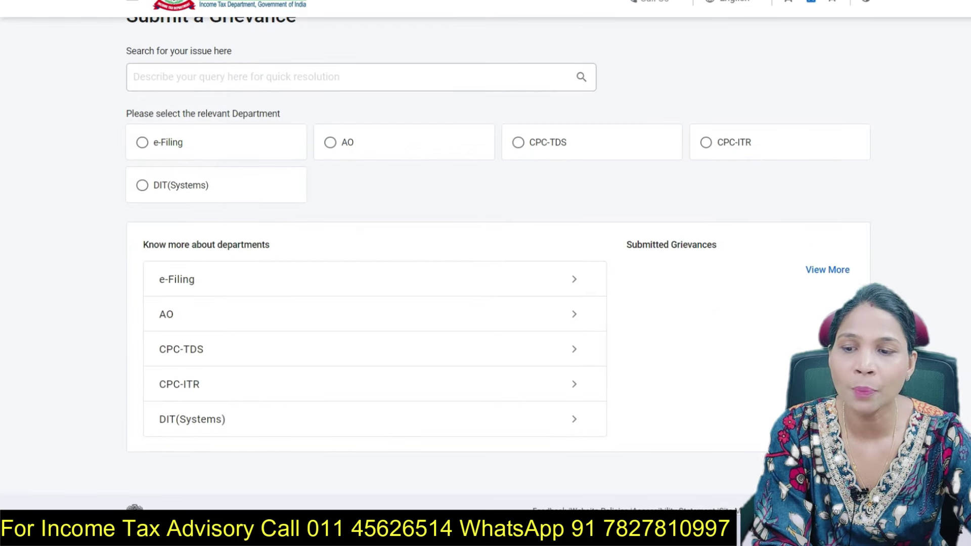
left_click(354, 77)
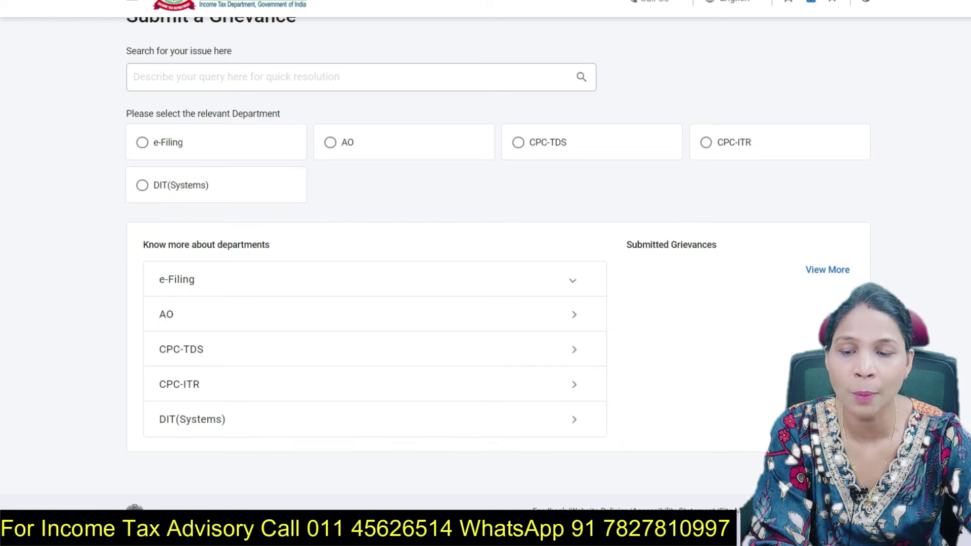
scroll(497, 264, "down", 3)
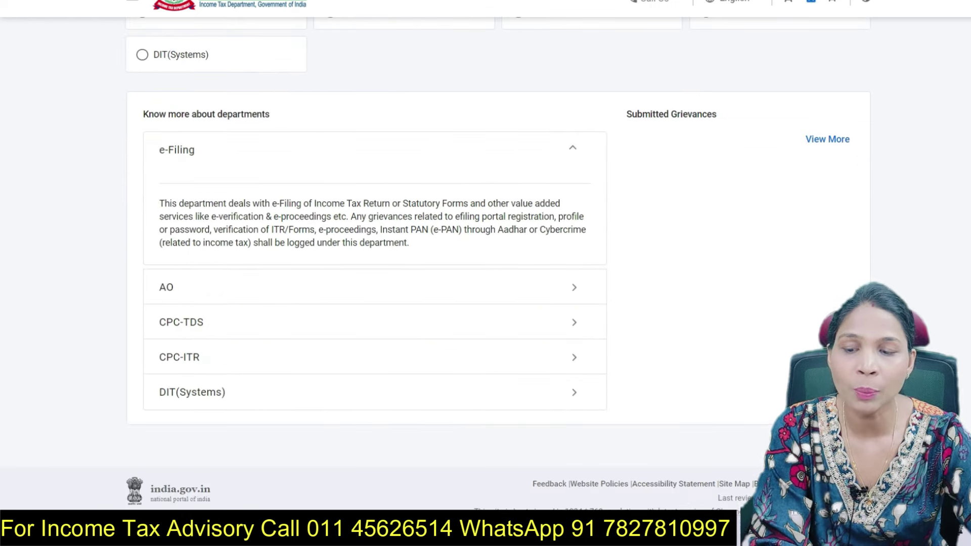
left_click(574, 357)
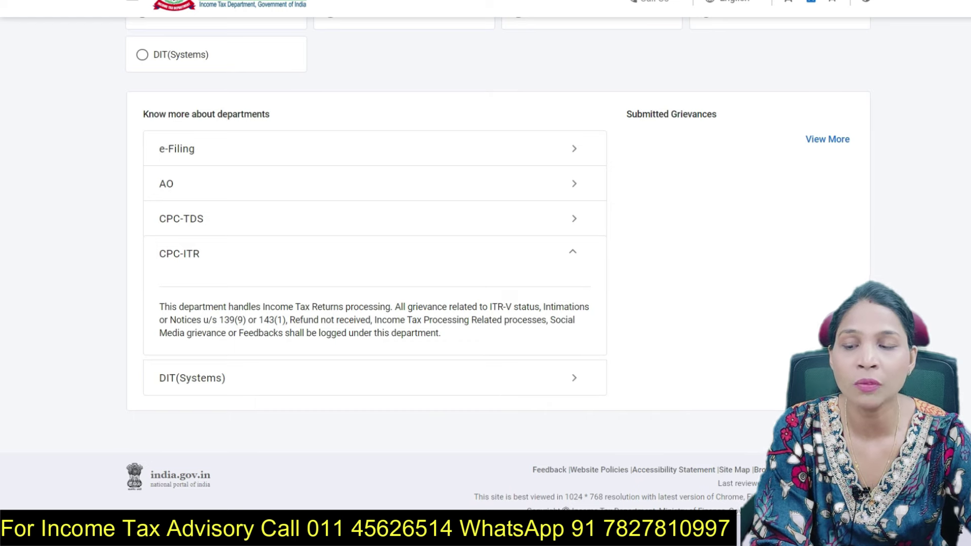
Select CPC-ITR as the relevant department and set the grievance category to PROCESSING.
scroll(485, 273, "up", 5)
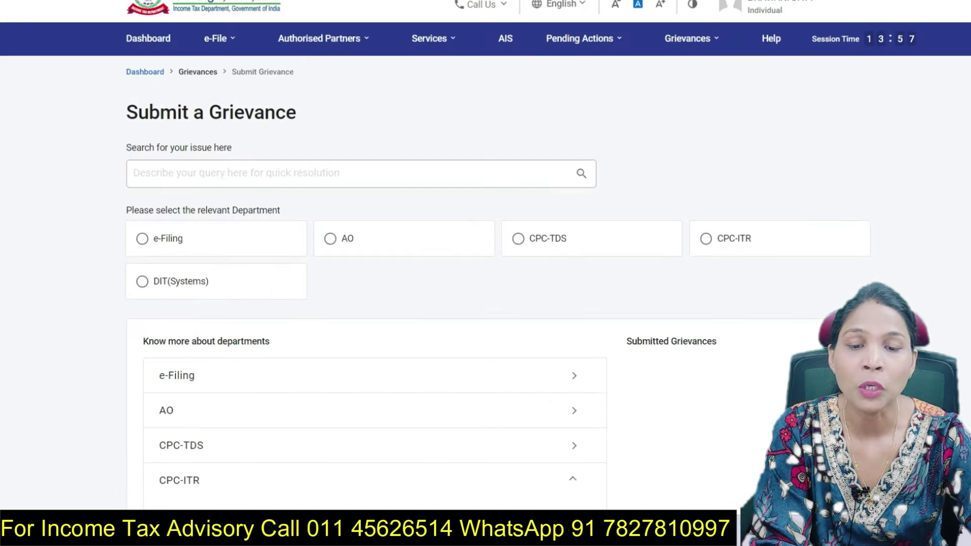
left_click(706, 241)
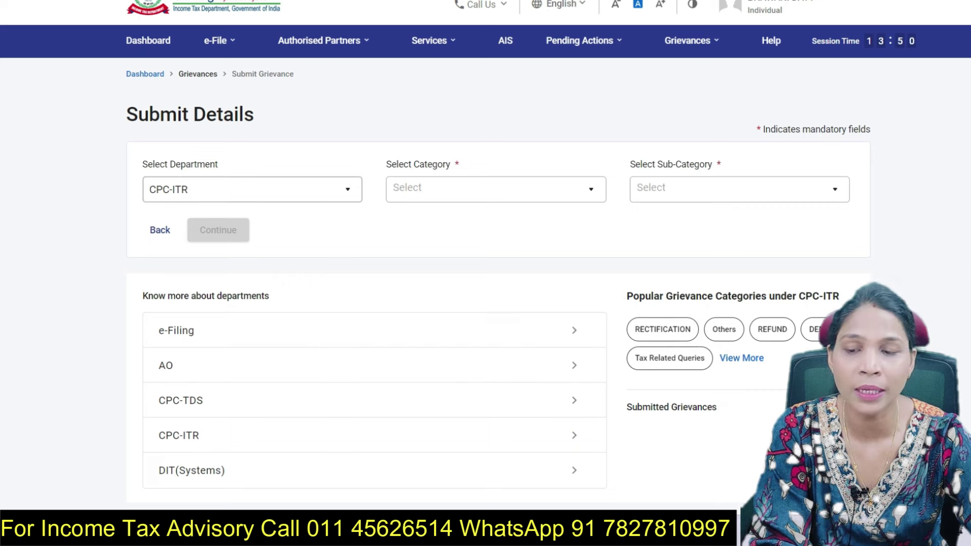
left_click(495, 189)
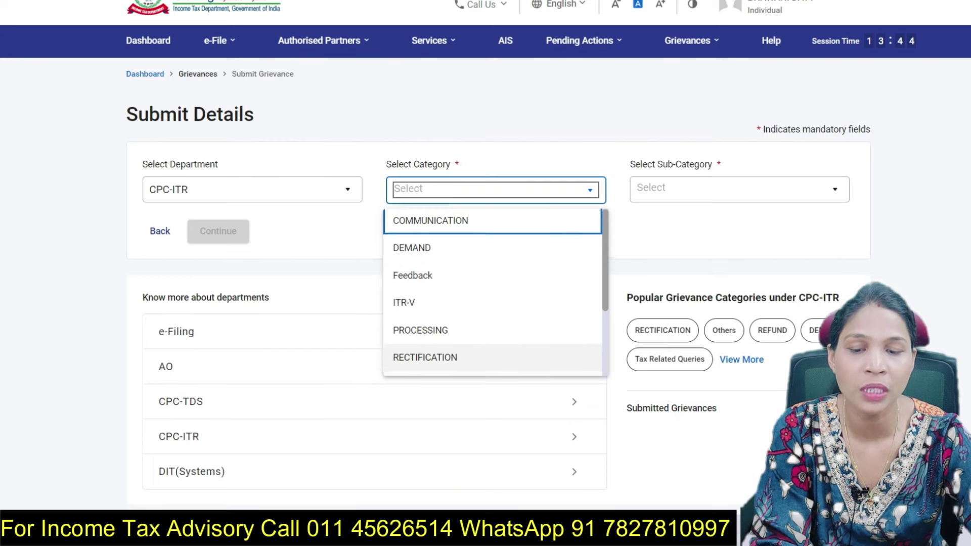
scroll(430, 360, "down", 3)
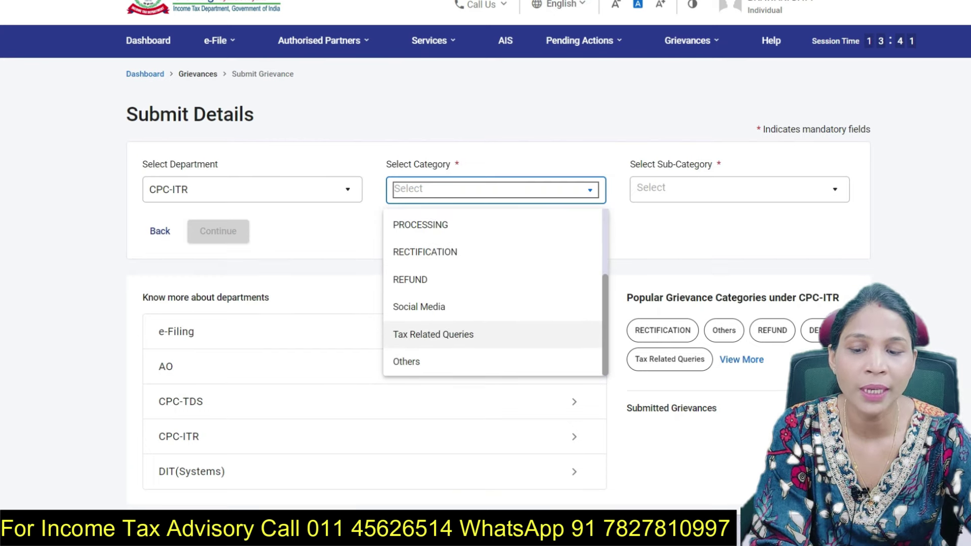
scroll(430, 360, "up", 2)
scroll(429, 249, "up", 1)
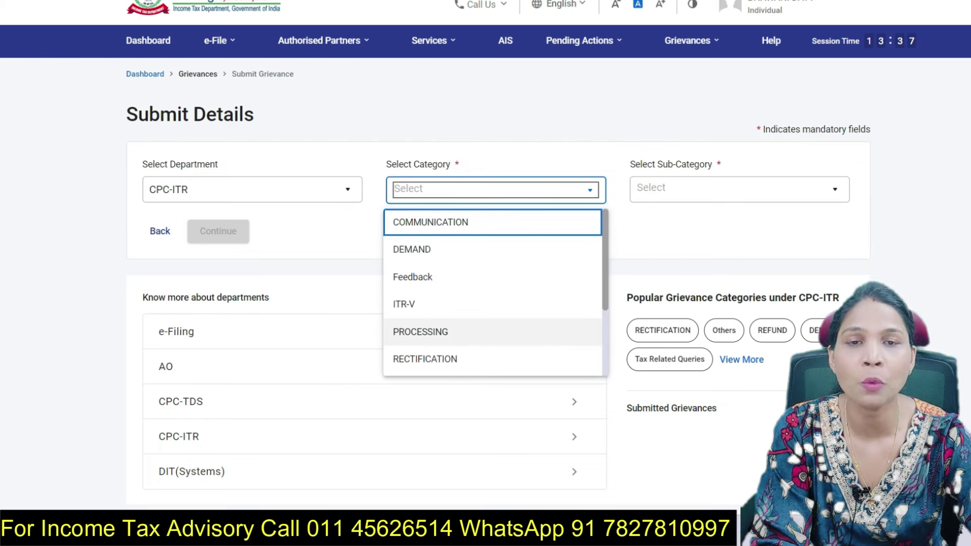
scroll(430, 326, "down", 2)
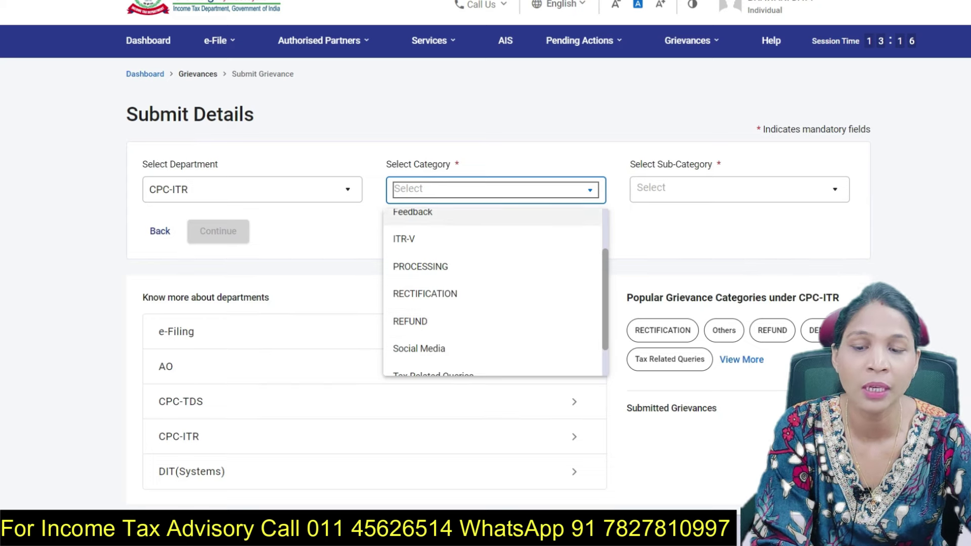
left_click(420, 266)
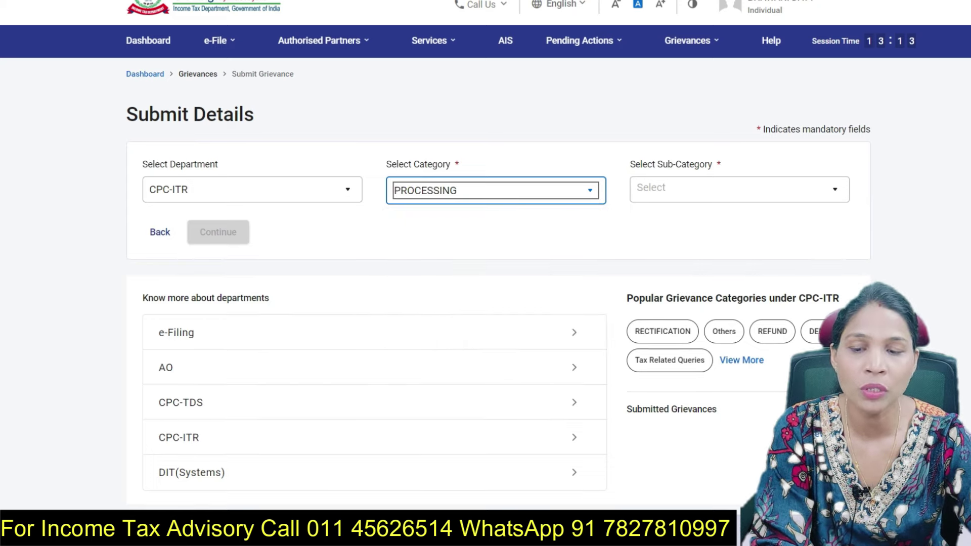
Set the grievance sub-category to Others - Processing and continue to the detail fields.
left_click(738, 189)
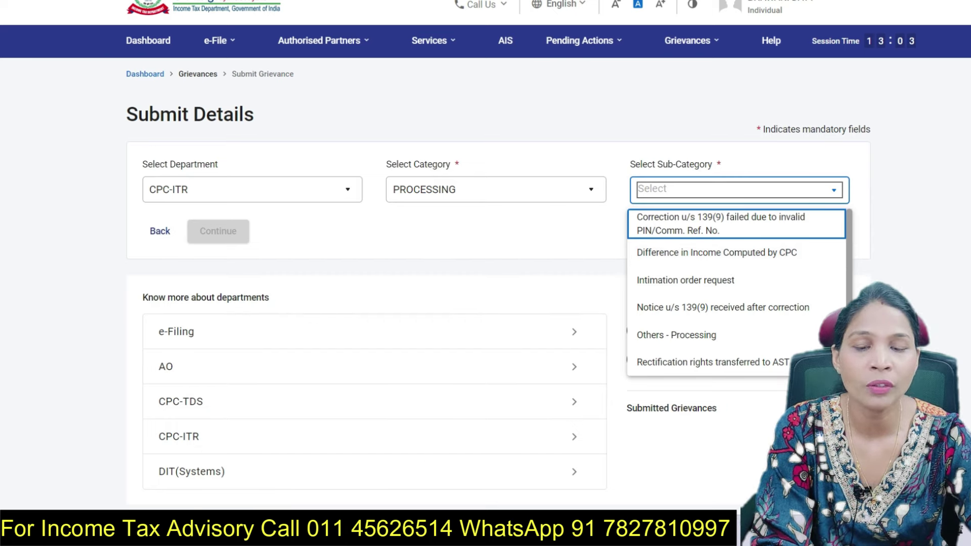
left_click(676, 335)
left_click(218, 231)
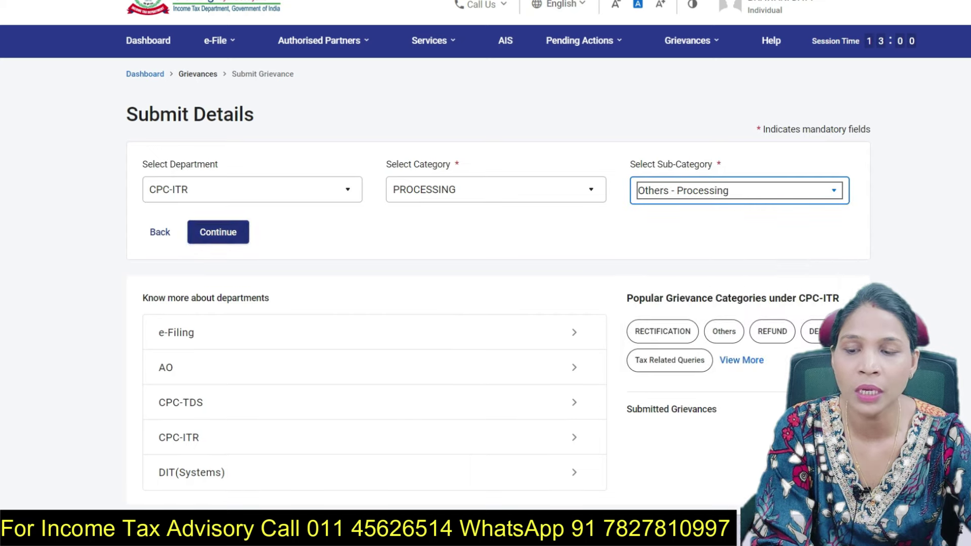
Set the grievance's assessment year to 2024-25.
scroll(252, 286, "down", 2)
left_click(207, 153)
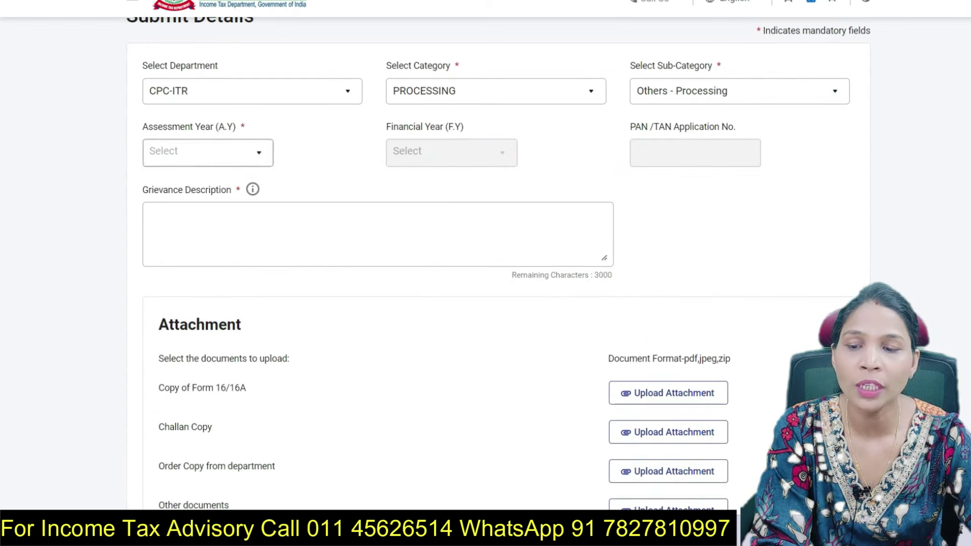
key("Return")
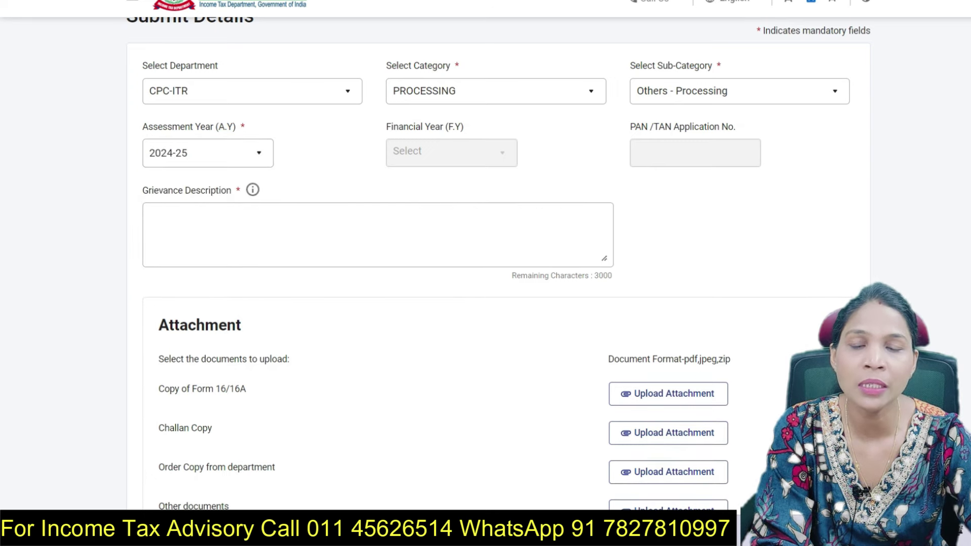
Enter the grievance description "i had already filed the return but return not yet processed.".
left_click(149, 211)
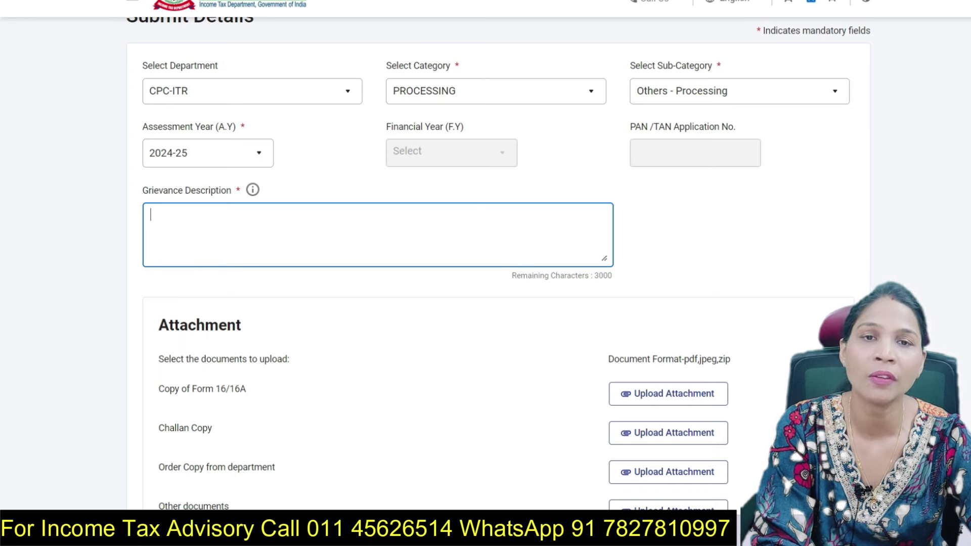
type("my")
key("BackSpace")
key("BackSpace")
key("BackSpace")
type("i had al")
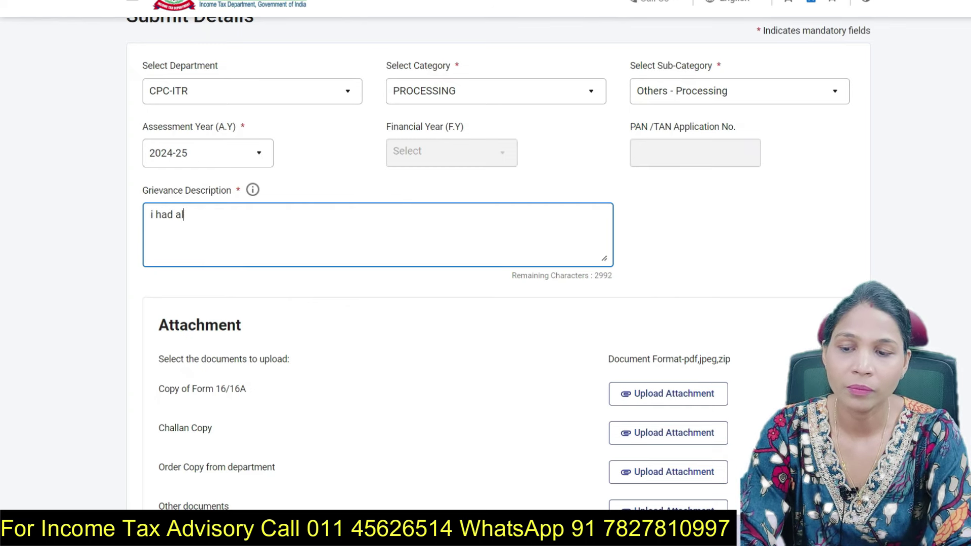
type("ready fi")
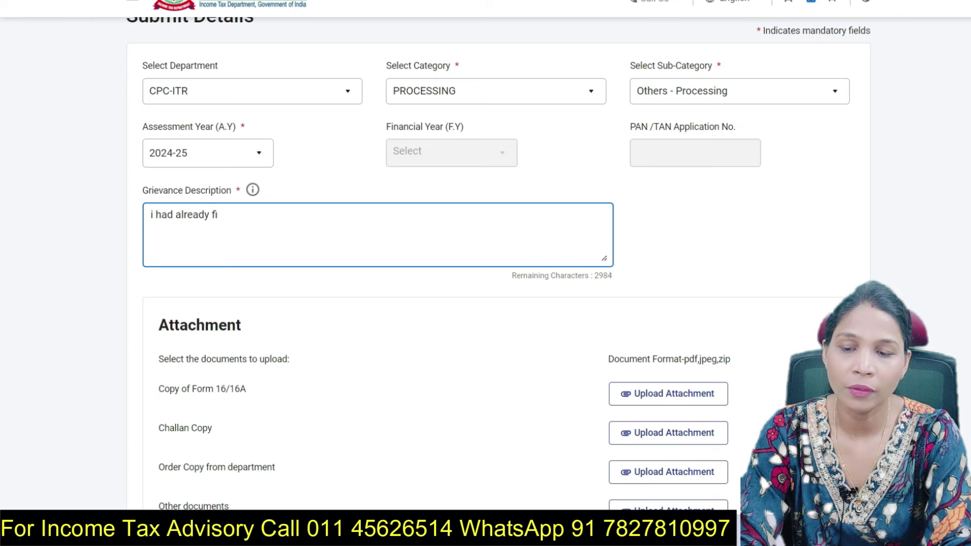
type("led the return")
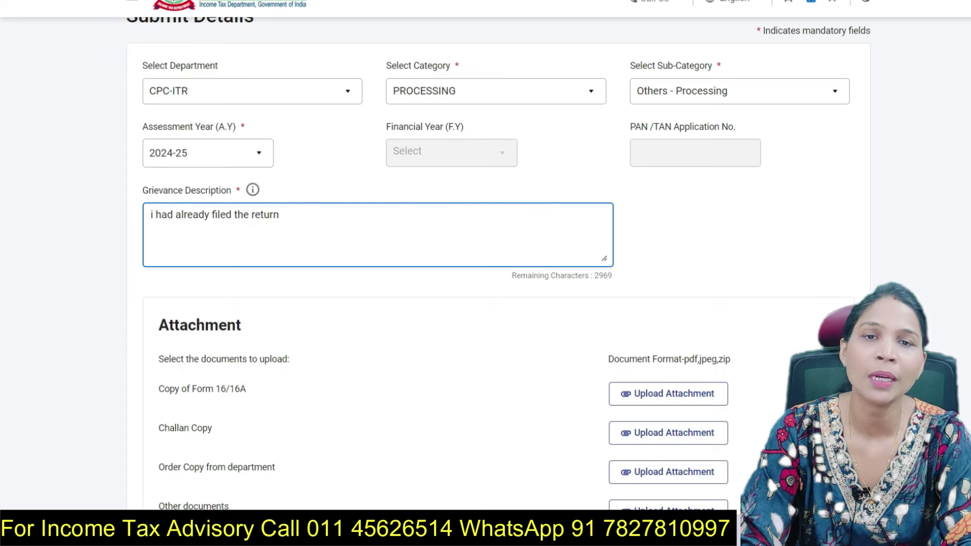
type("but  n")
type("eturn ")
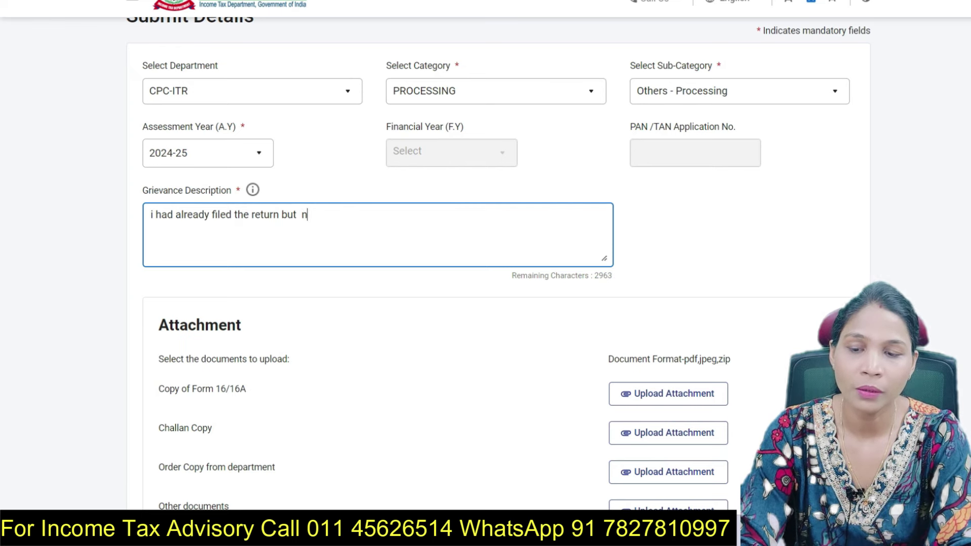
type("not ye")
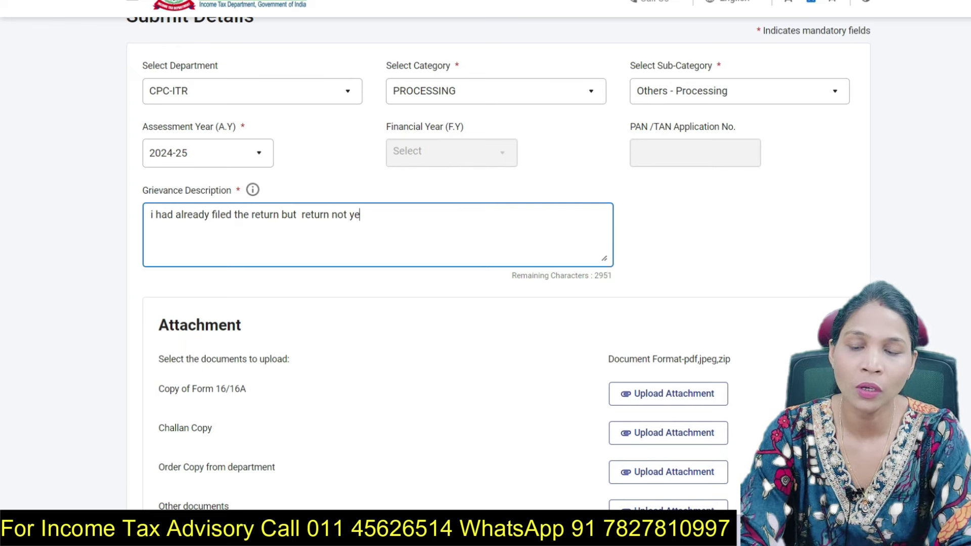
type("t processed.")
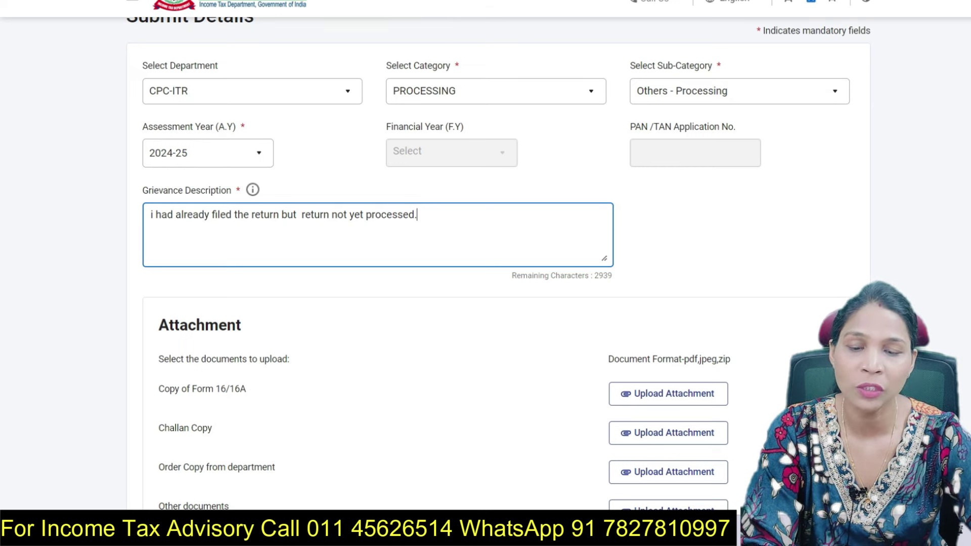
Review the grievance form's attachment options, upload size limit and the character limit of the description.
scroll(489, 260, "down", 3)
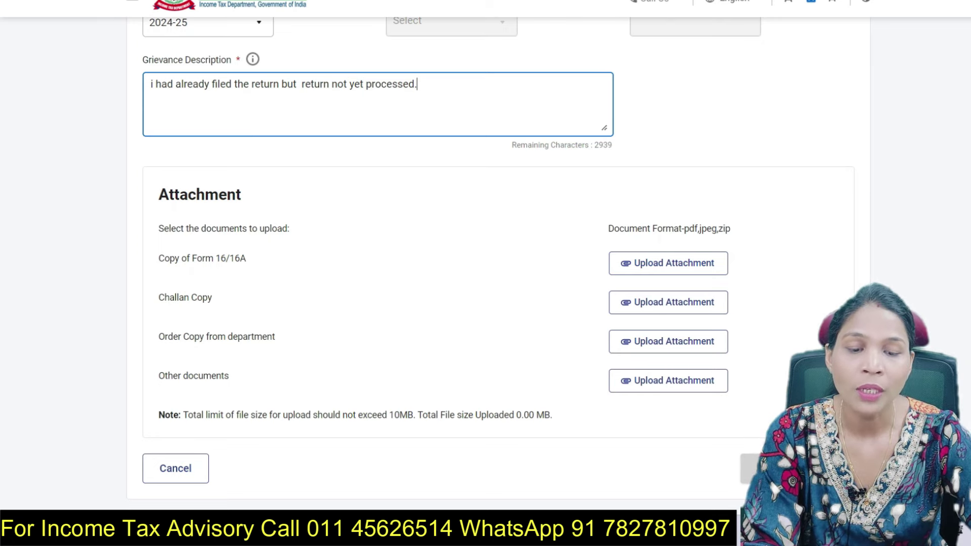
scroll(486, 273, "up", 1)
scroll(486, 273, "up", 4)
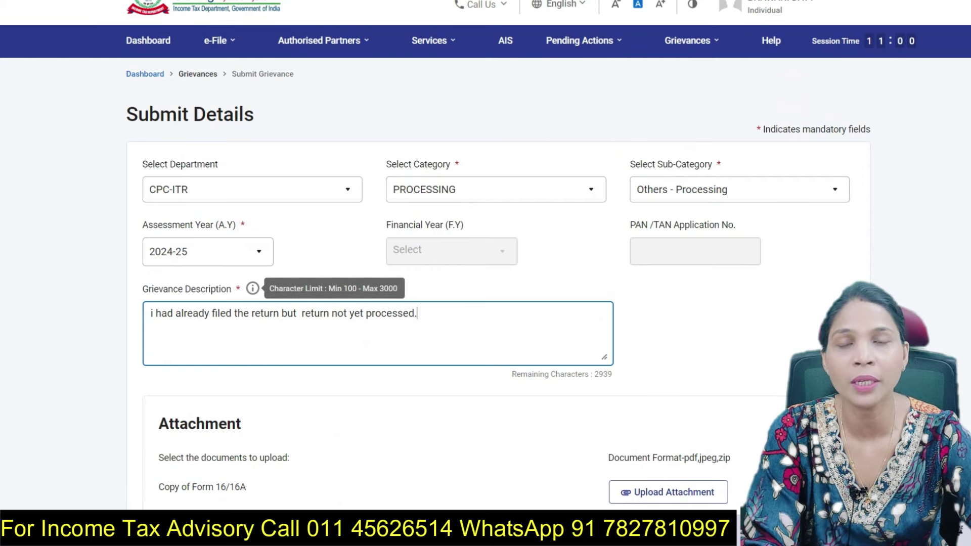
scroll(485, 273, "down", 2)
scroll(485, 273, "up", 2)
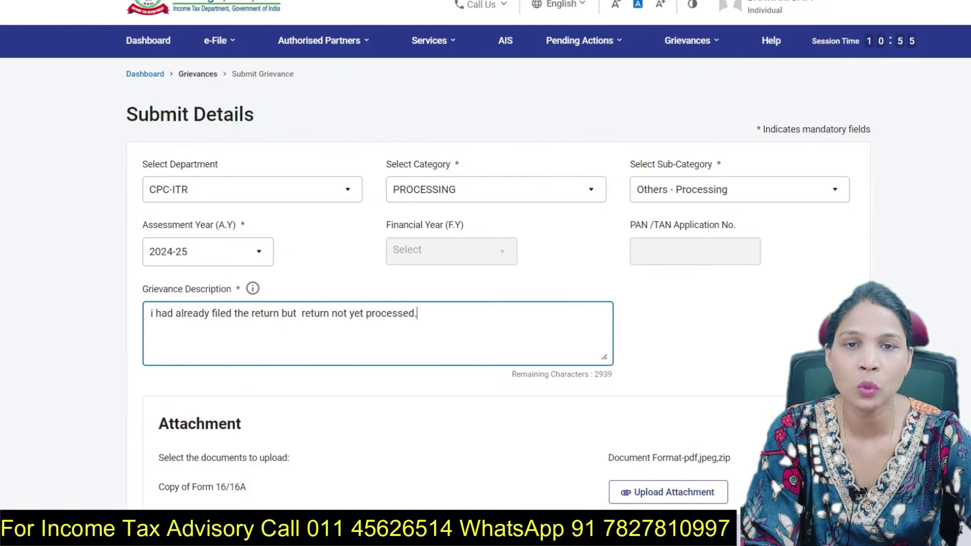
scroll(486, 273, "down", 10)
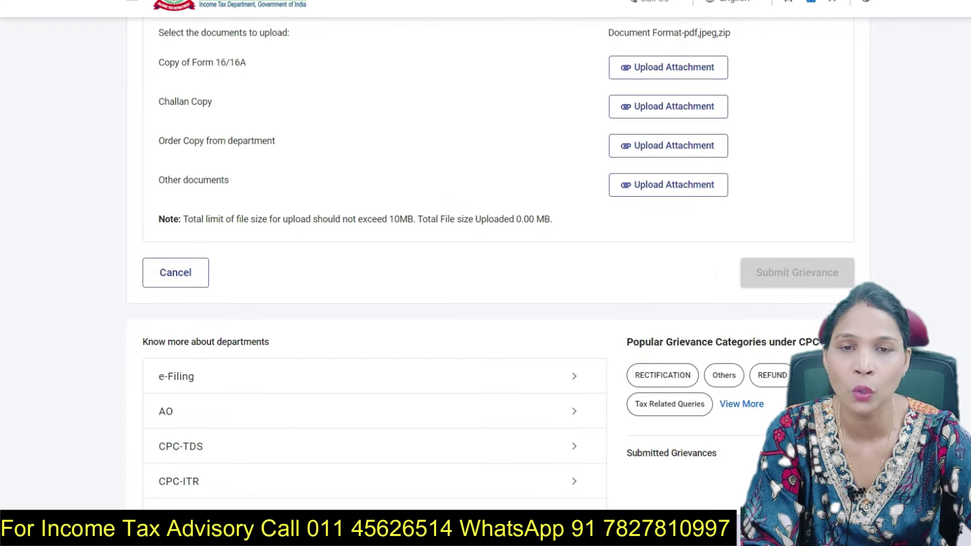
scroll(486, 273, "up", 8)
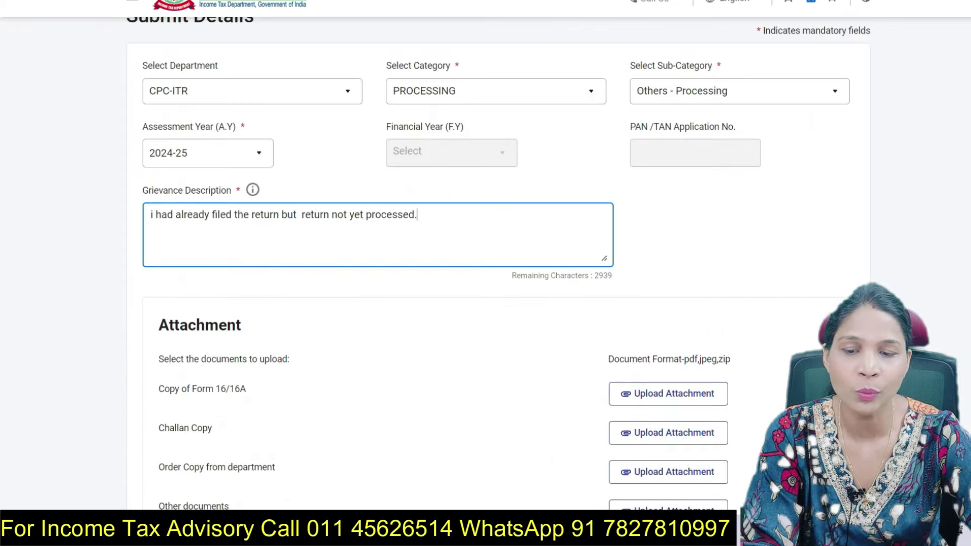
scroll(485, 273, "down", 8)
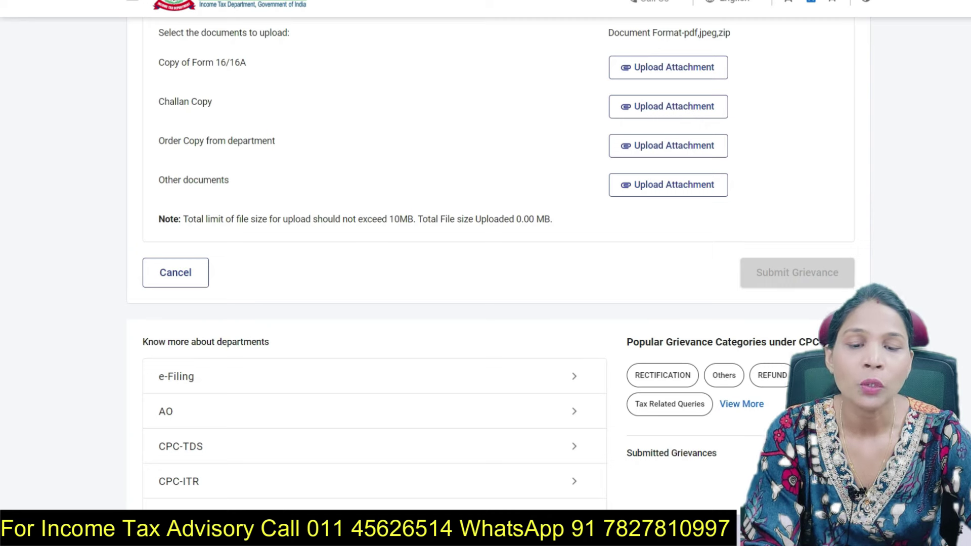
scroll(485, 273, "up", 8)
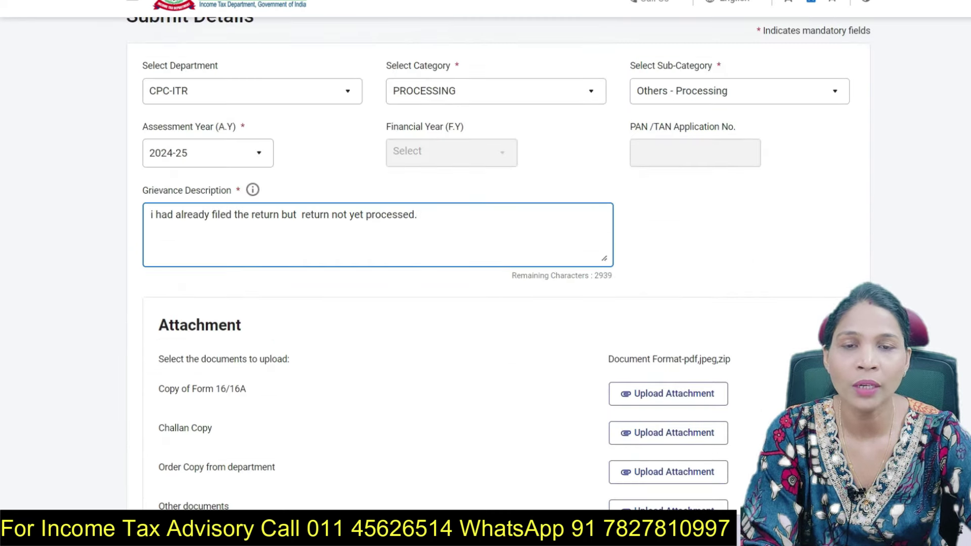
Add "kindly process the return as soon as possible." to the grievance description and submit the grievance.
scroll(485, 273, "down", 6)
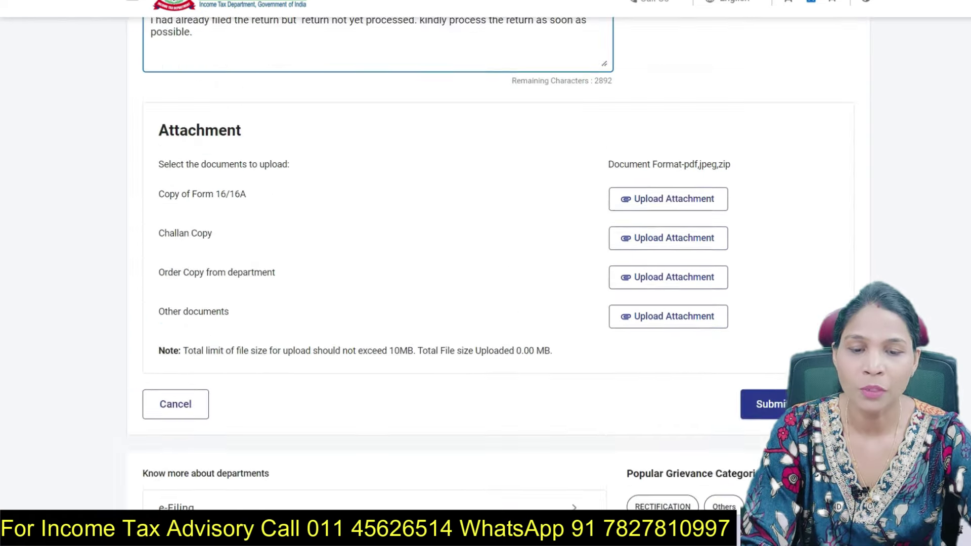
scroll(486, 273, "up", 4)
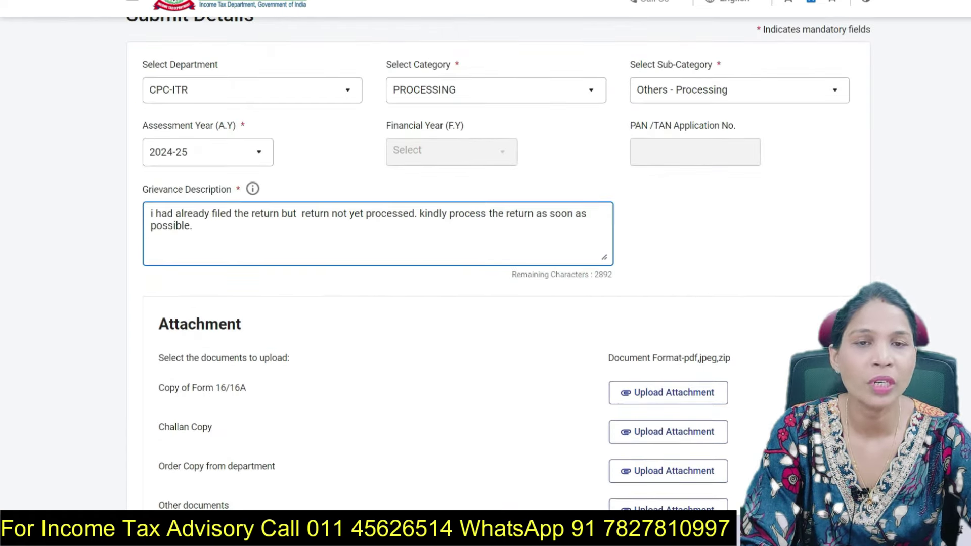
scroll(486, 273, "down", 10)
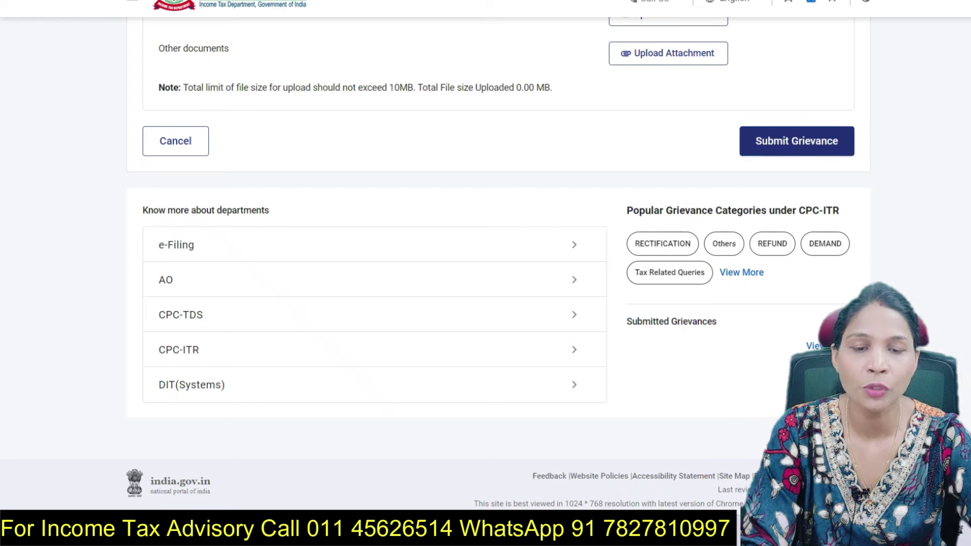
left_click(796, 141)
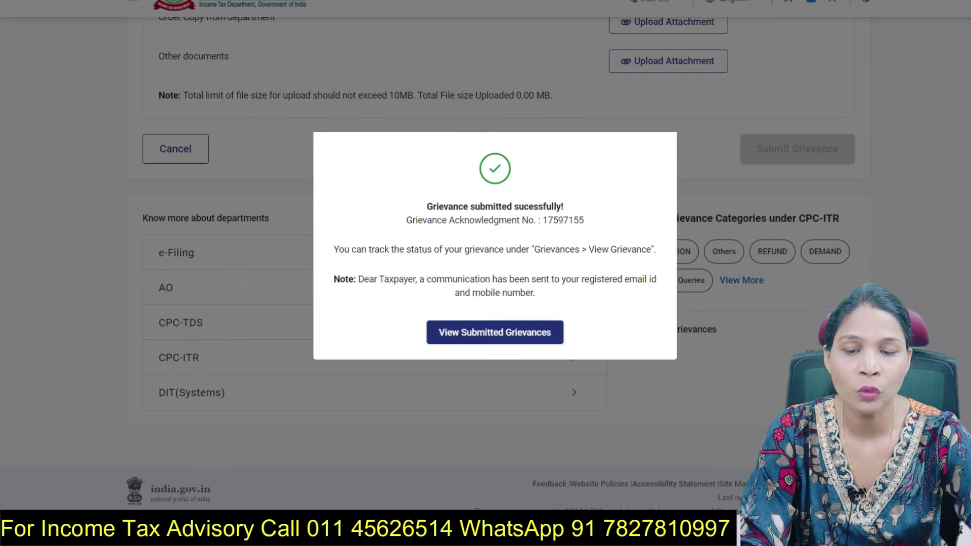
Open the submitted grievances through View Grievance Status and review the new grievance's status and details.
key("Return")
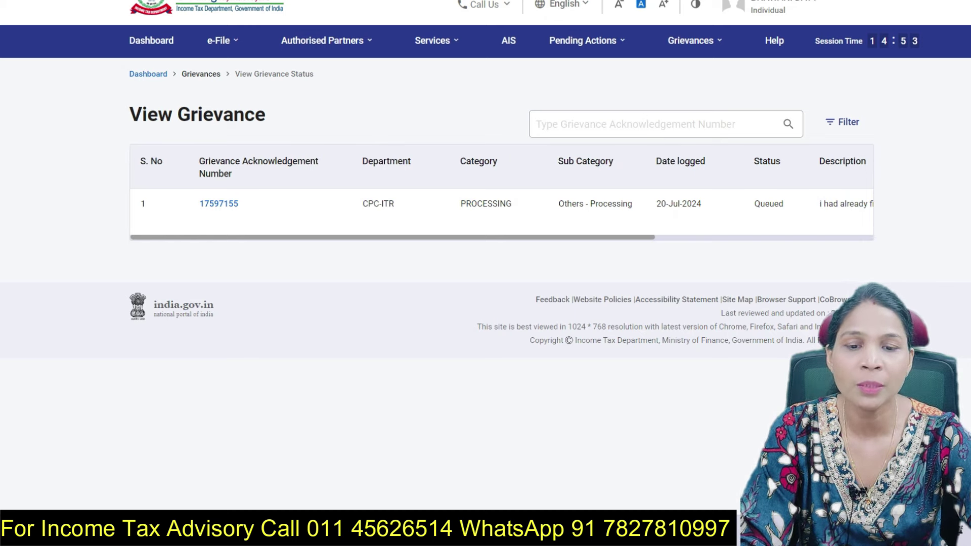
left_click(695, 41)
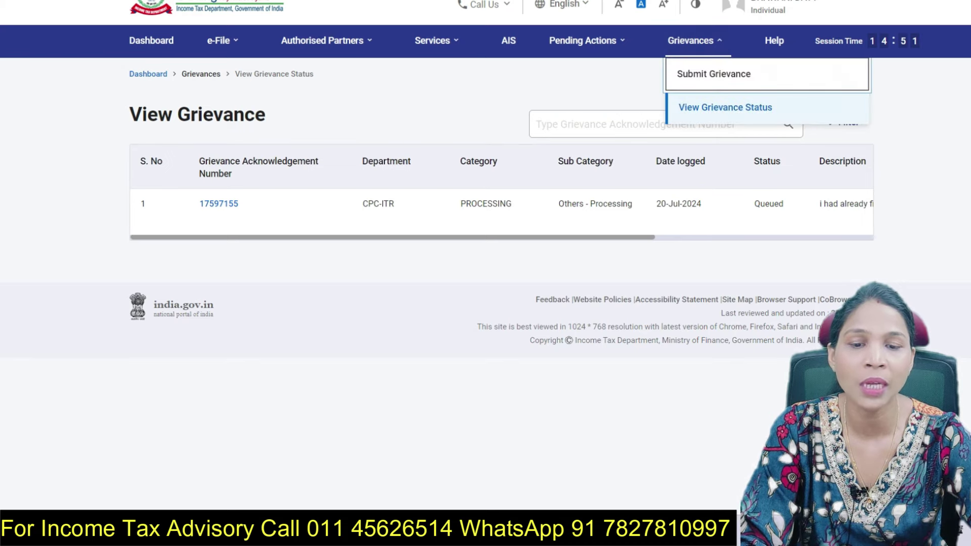
left_click(718, 102)
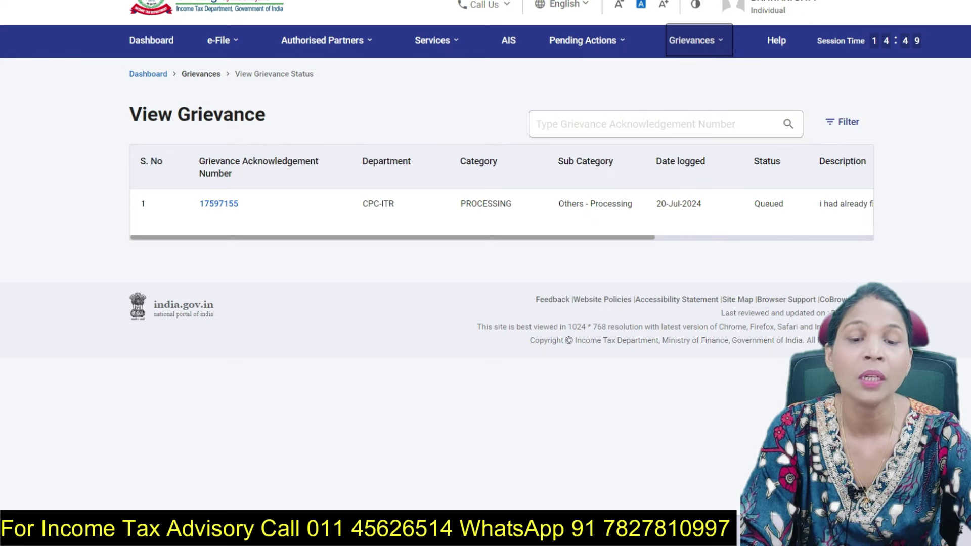
scroll(500, 192, "right", 5)
scroll(501, 192, "left", 5)
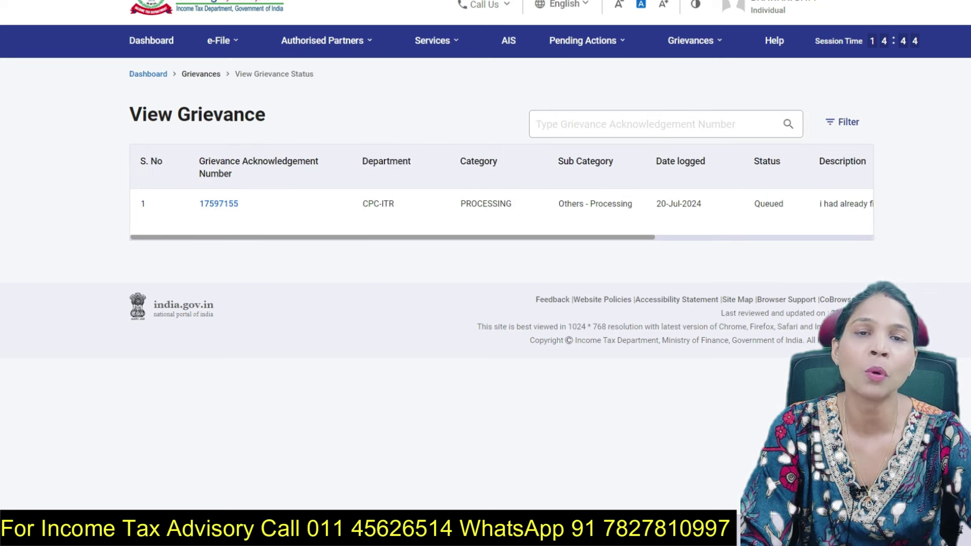